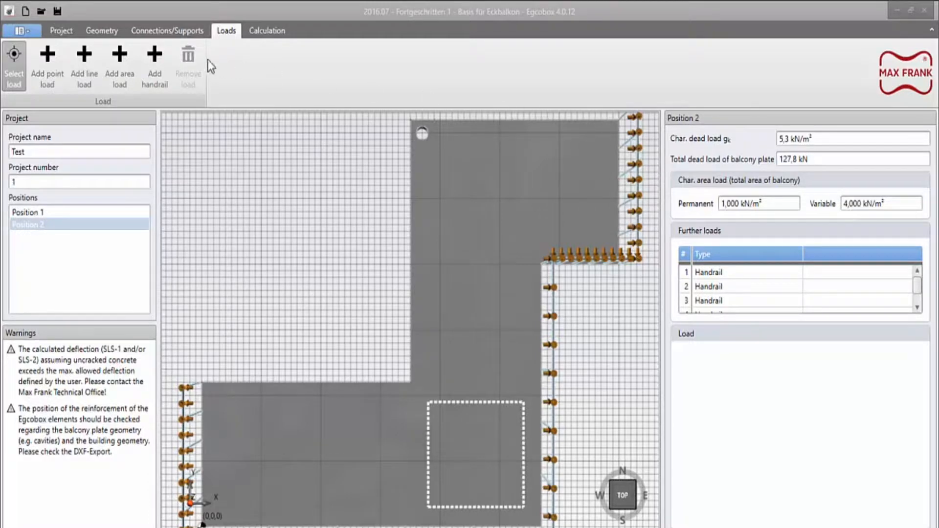
Add a point support near the inner side of the slab's outer corner at about X 6.8 m, Y 4.2 m, and select it.
click(137, 32)
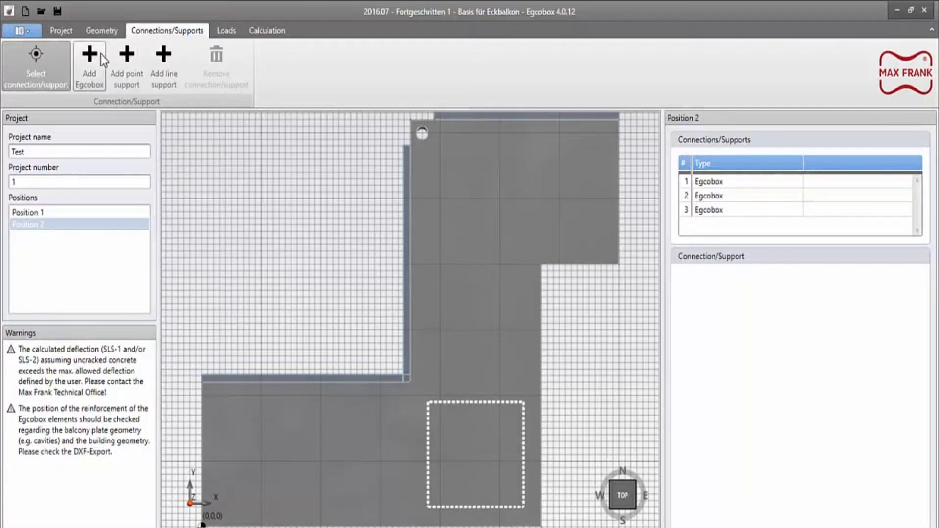
click(129, 55)
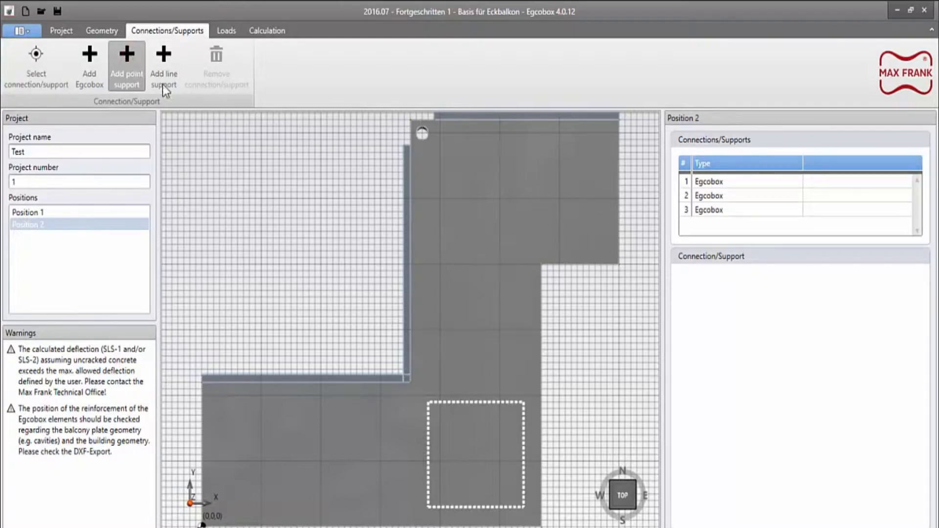
click(607, 251)
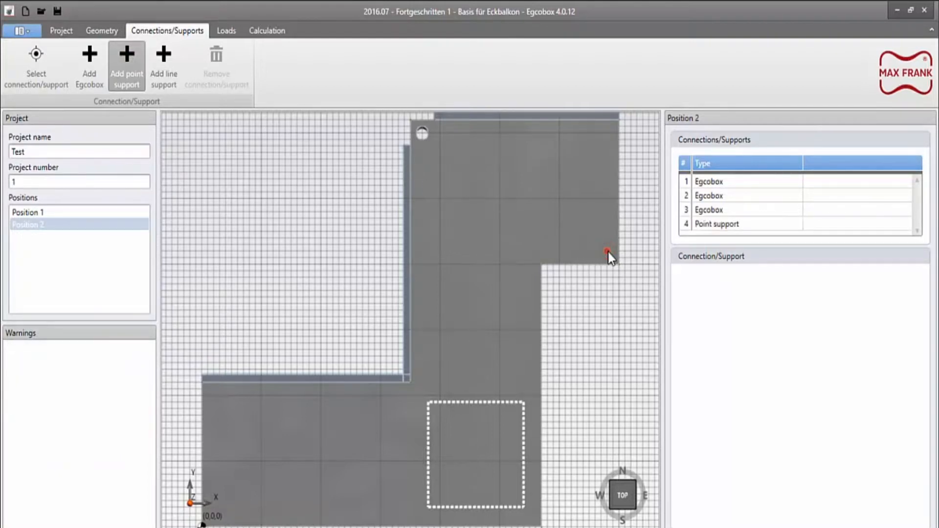
click(699, 225)
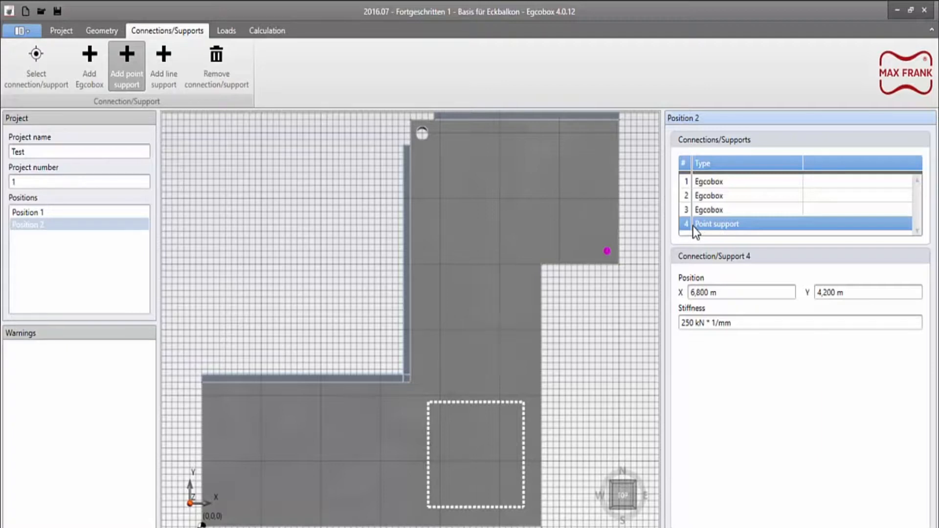
Set the Egcobox support of connection 3, along the slab's far short edge, to Shear force.
click(697, 210)
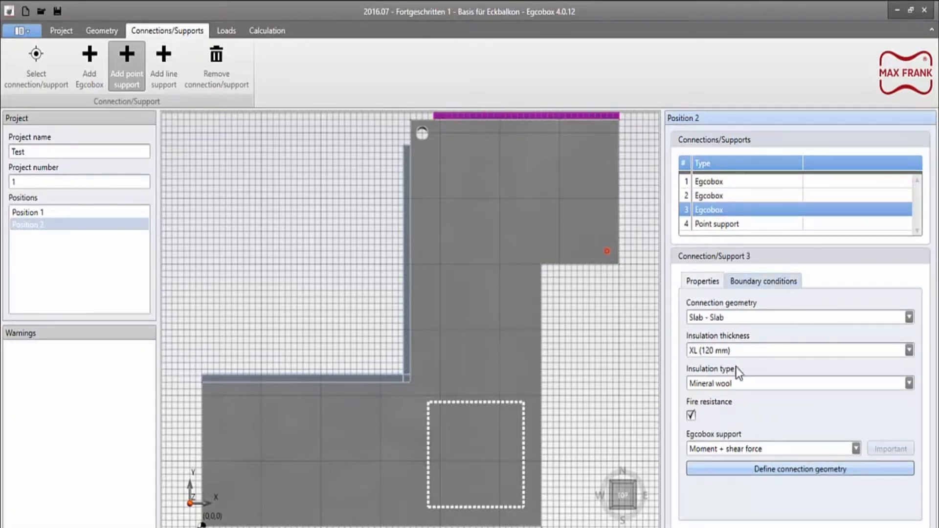
click(783, 450)
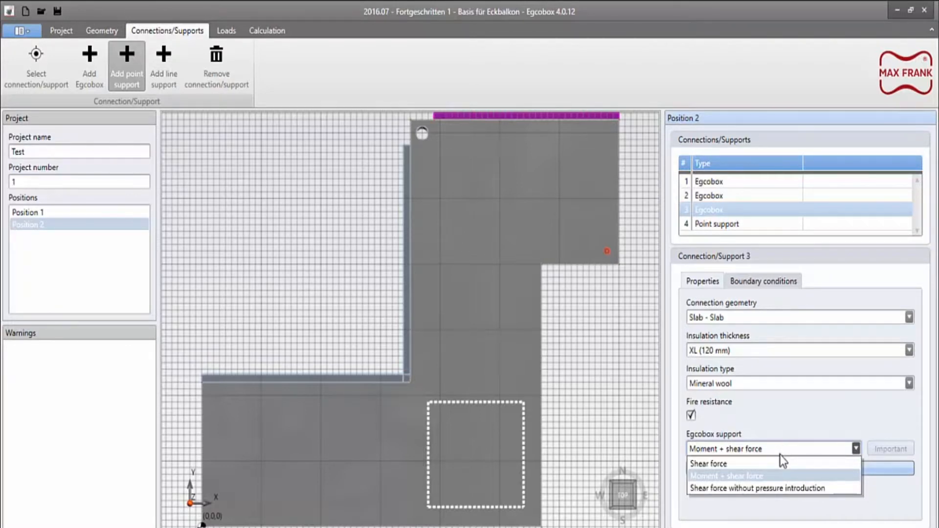
click(769, 468)
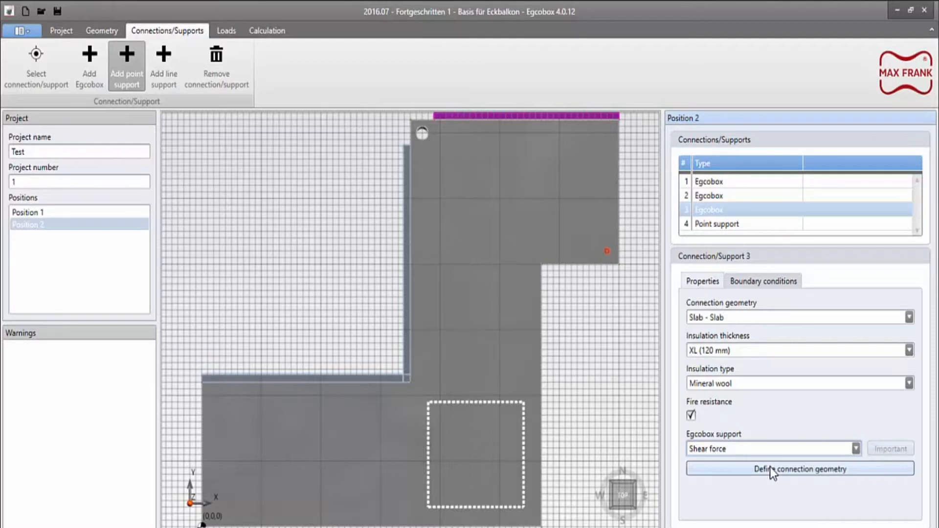
click(770, 471)
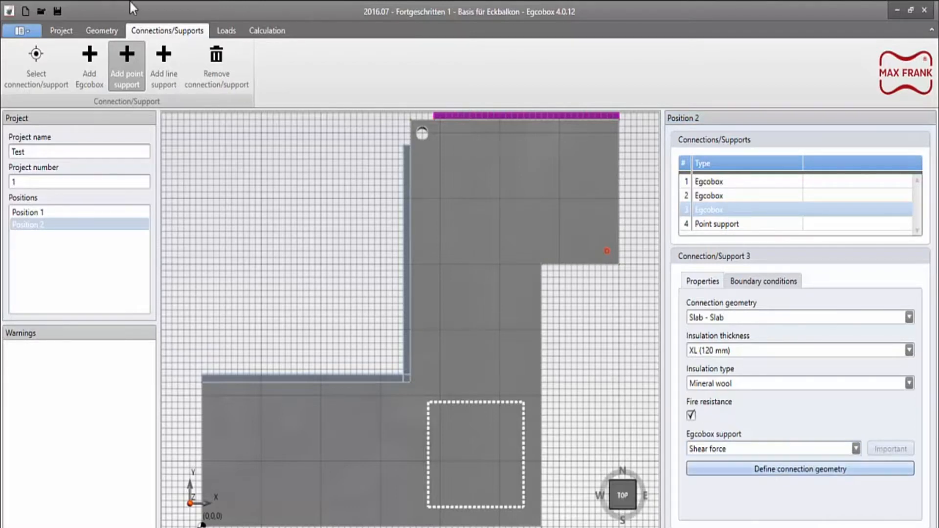
Examine the load properties of the first handrail on the balcony.
click(226, 29)
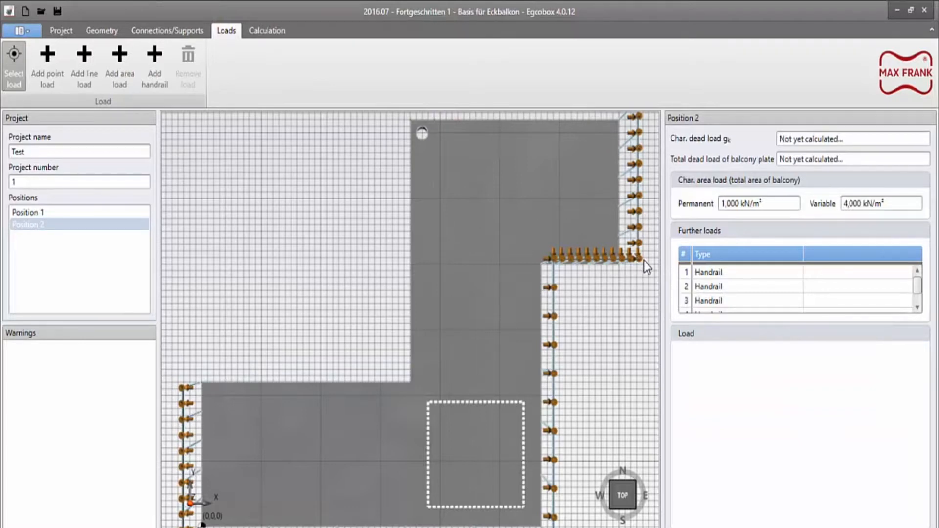
click(713, 273)
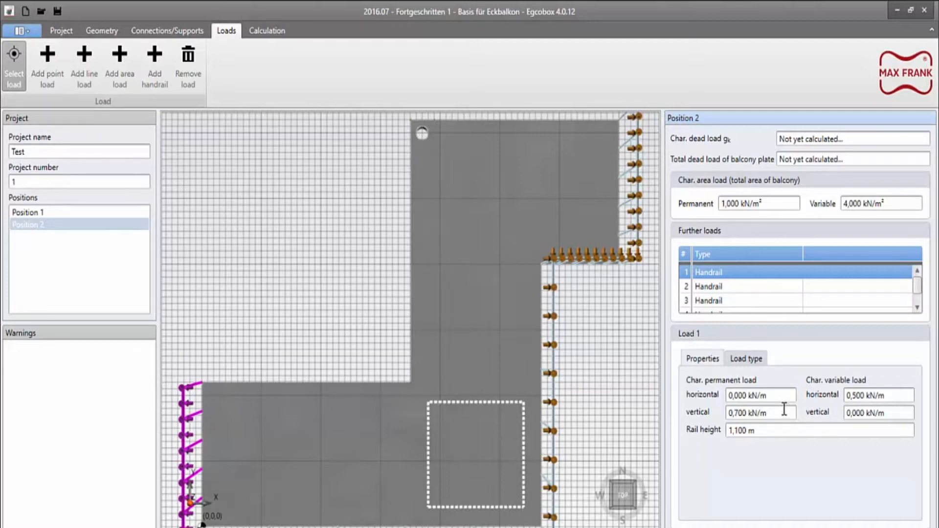
Add edge upstands along the five free balcony edges, running from node 2 through nodes 1, 9, 8 and 7 to node 6.
click(108, 33)
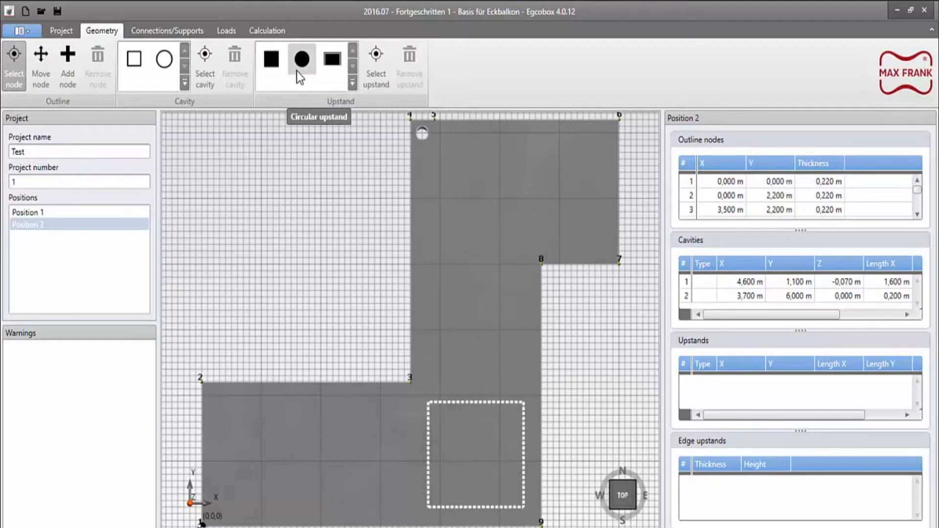
click(329, 67)
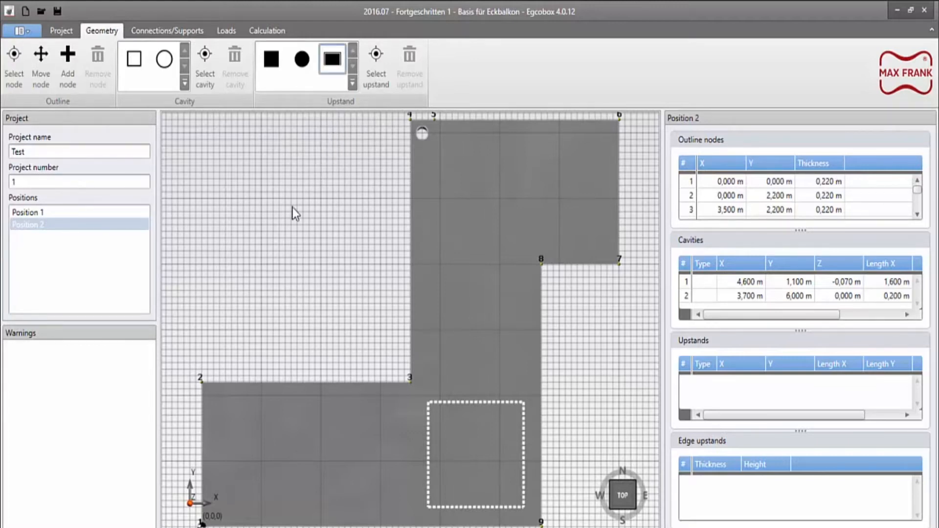
click(203, 431)
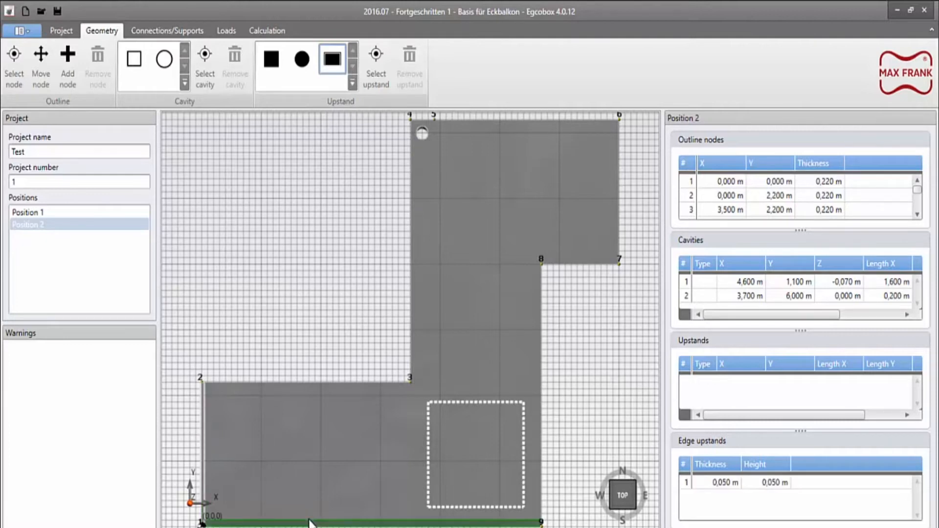
click(309, 522)
click(539, 448)
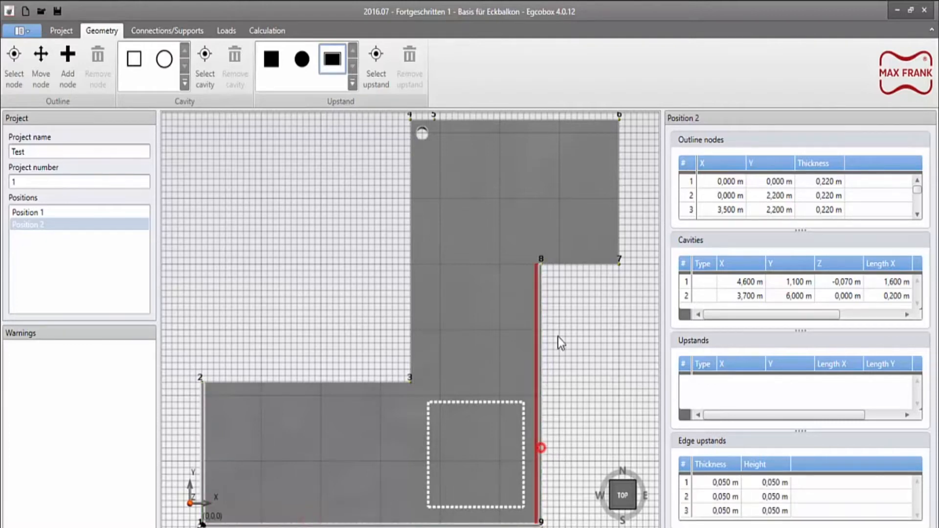
click(594, 264)
click(617, 244)
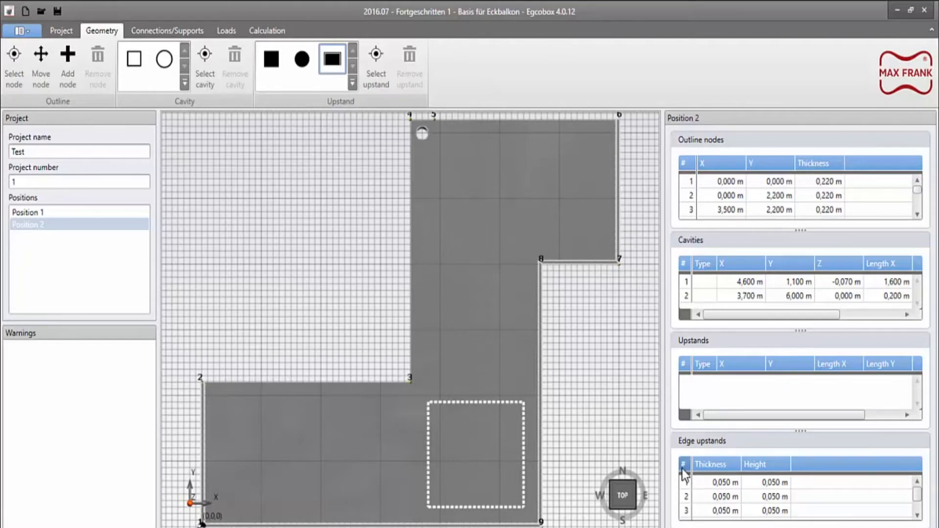
click(545, 122)
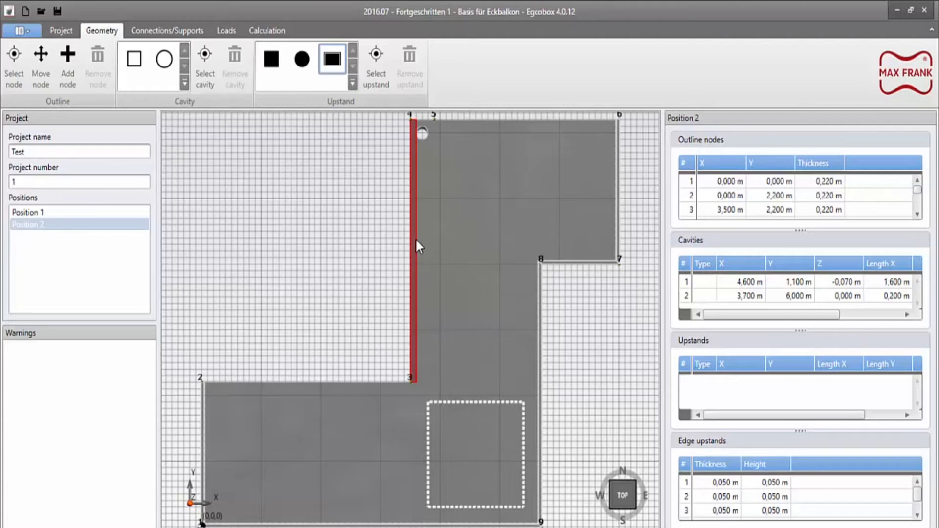
Set the thickness of all five edge upstands to 0.15 m.
click(731, 485)
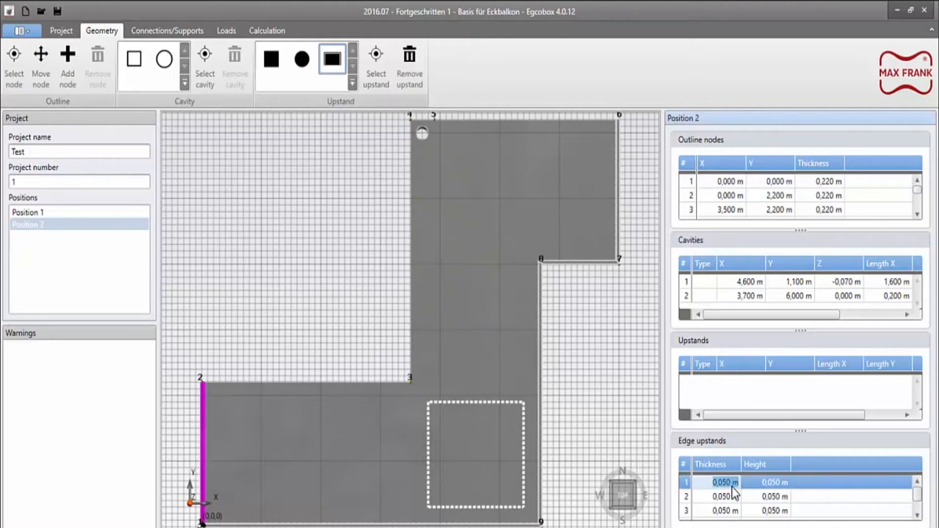
text(,15)
key(Return)
text(,15)
key(Return)
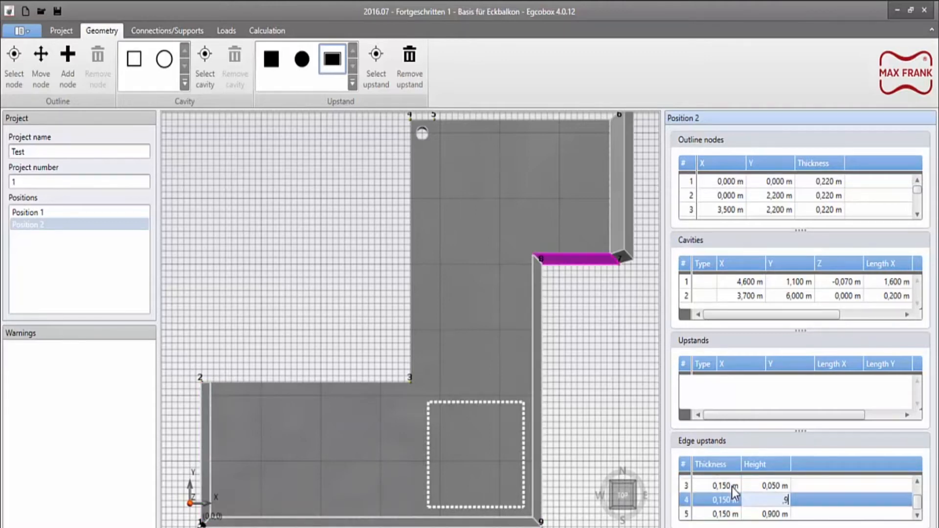
Set the height of all five edge upstands to 0.9 m.
key(Up)
text(,9)
key(Up)
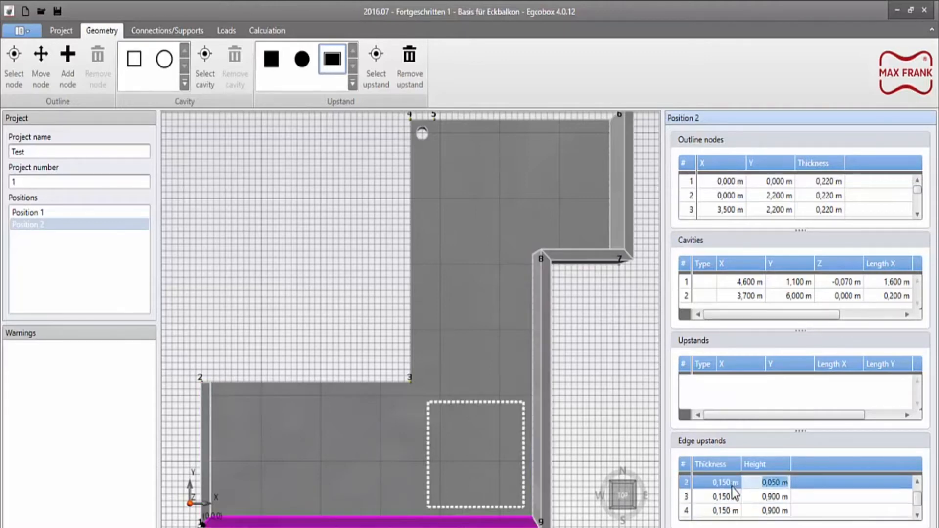
text(,9)
key(Up)
text(,9)
key(Up)
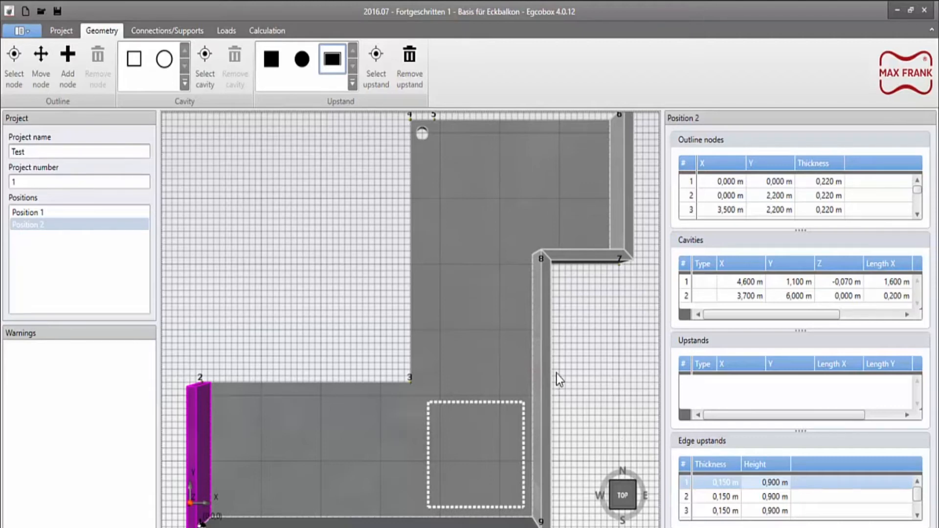
Recalculate Position 2 with the changed supports and edge upstands.
click(268, 33)
click(14, 66)
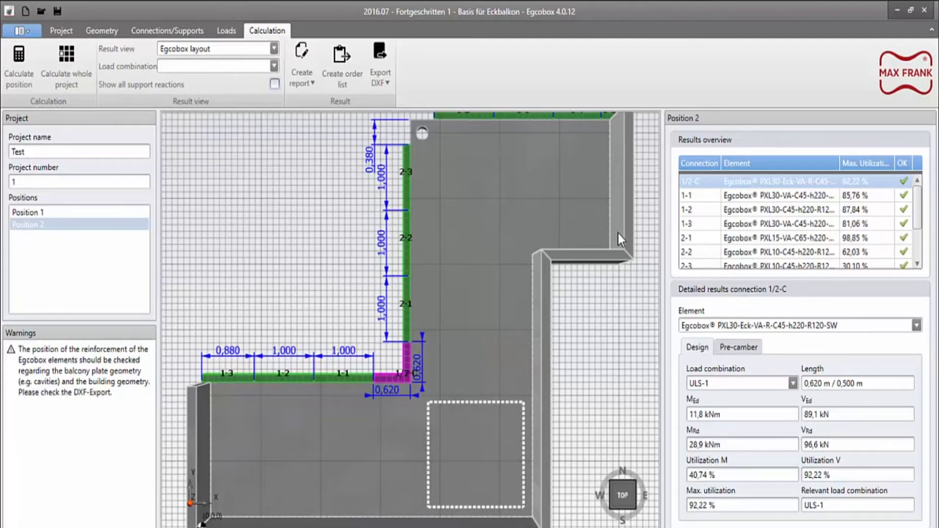
Check the balcony's dead load and handrail loads in a 3D view, and compare them with the calculated Egcobox layout.
click(238, 31)
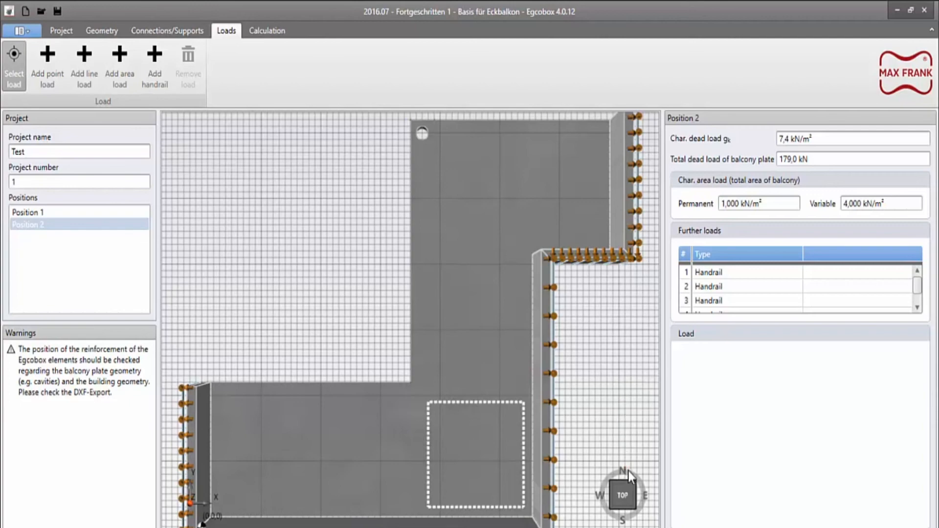
click(636, 510)
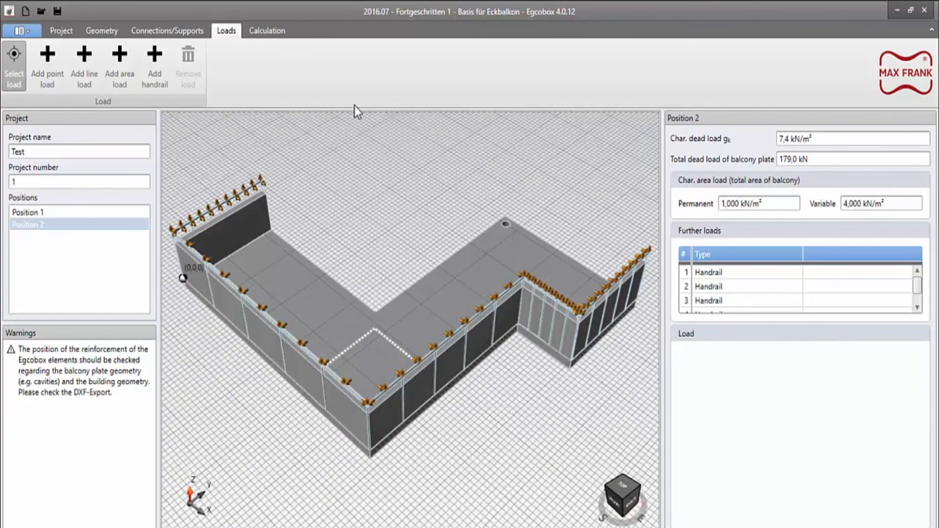
click(276, 33)
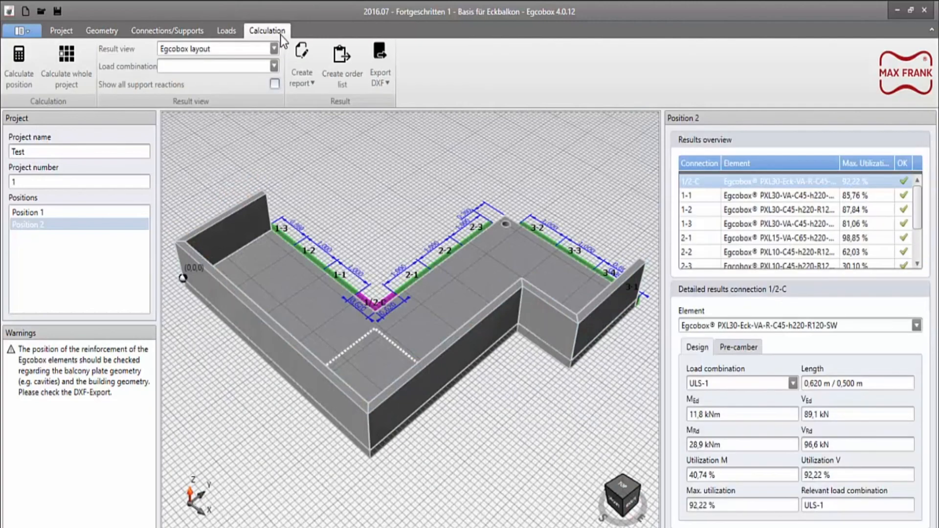